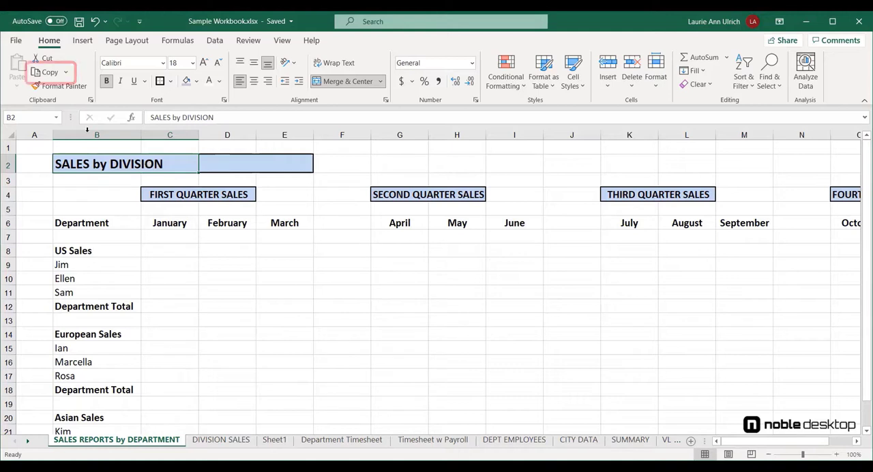
Try to copy the SALES by DIVISION title with its formatting into cell B3 of the DIVISION SALES sheet, and undo the paste
{"action": "left_click", "coordinate": [54, 73]}
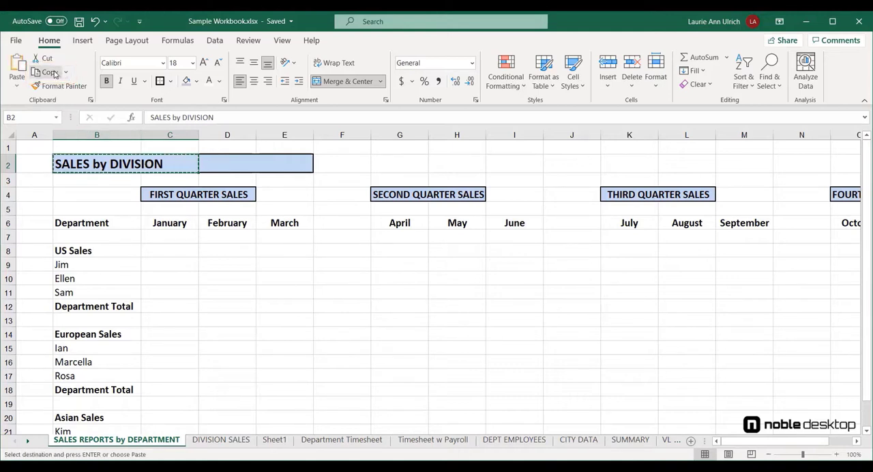
{"action": "right_click", "coordinate": [116, 169]}
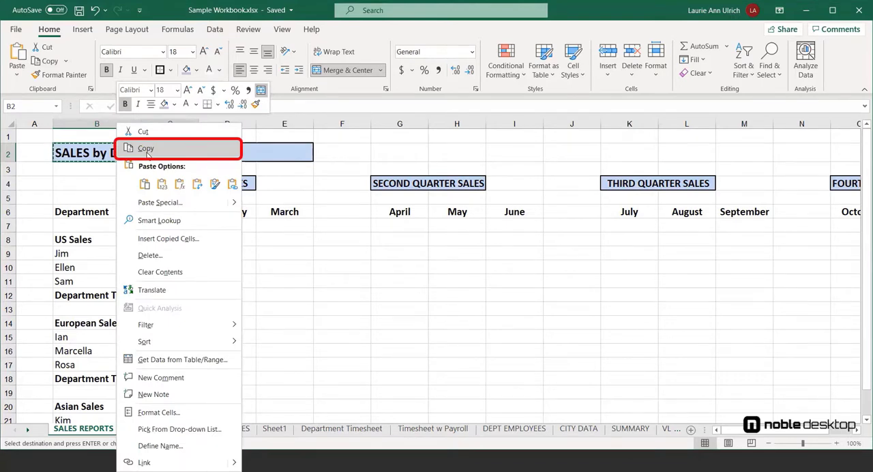
{"action": "left_click", "coordinate": [147, 148]}
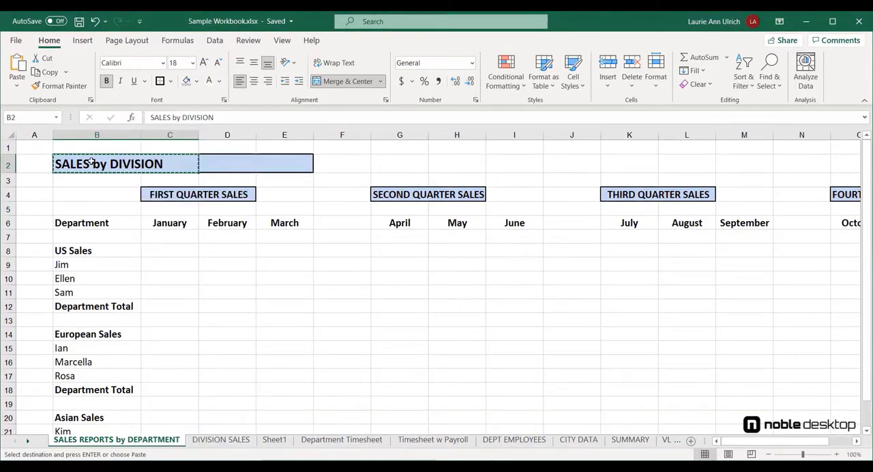
{"action": "left_click", "coordinate": [240, 442]}
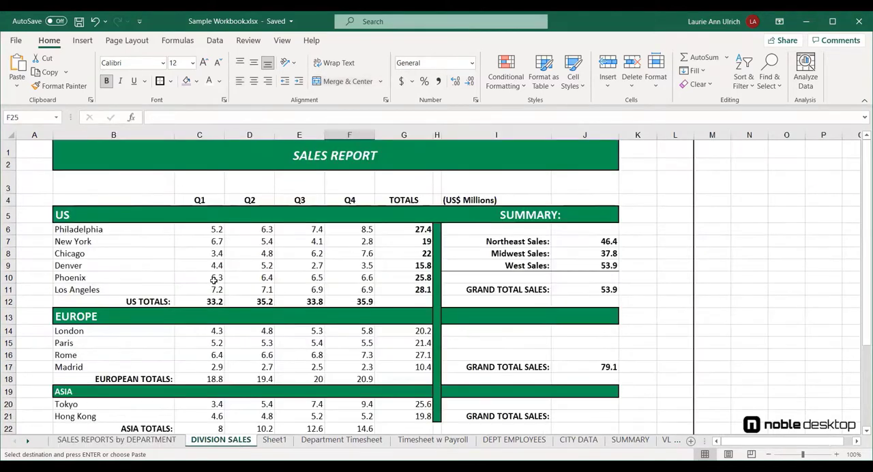
{"action": "left_click", "coordinate": [129, 183]}
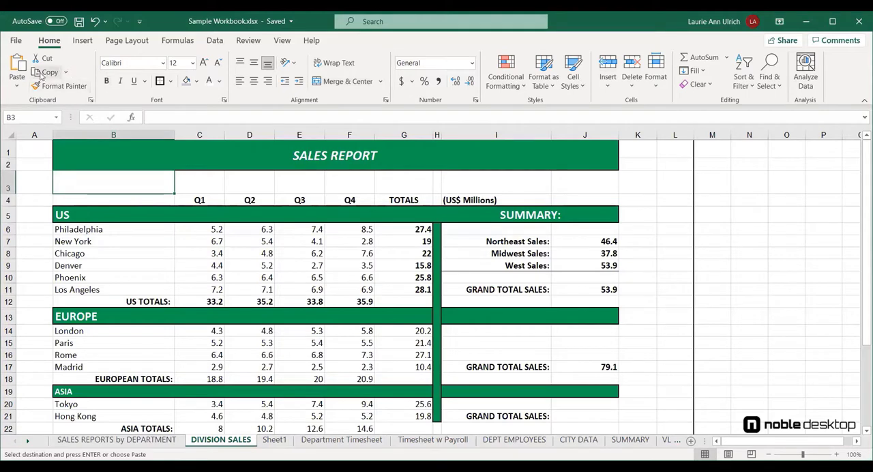
{"action": "left_click", "coordinate": [17, 68]}
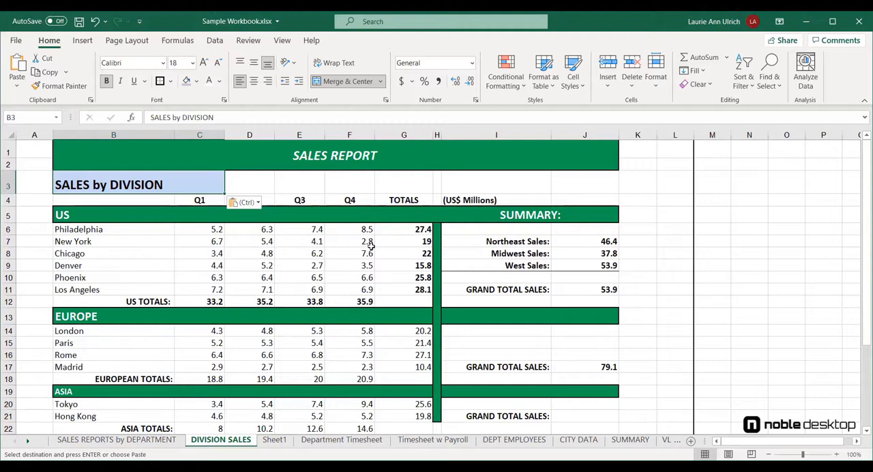
{"action": "key", "text": "ctrl+z"}
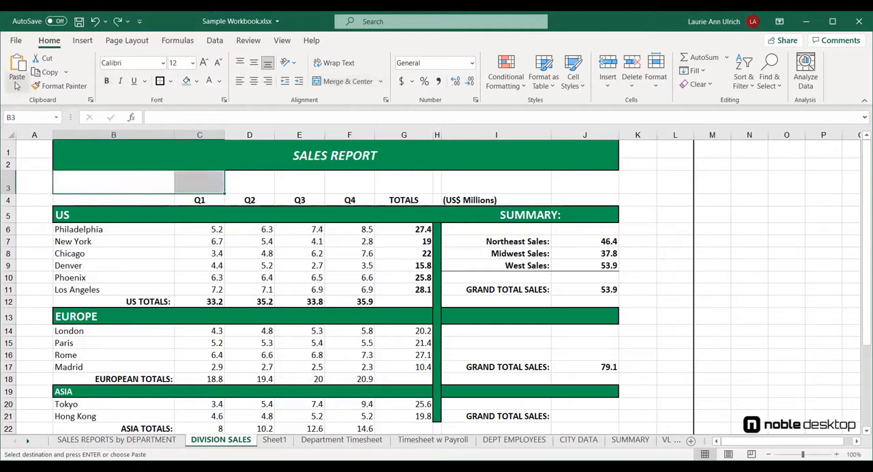
{"action": "left_click", "coordinate": [17, 86]}
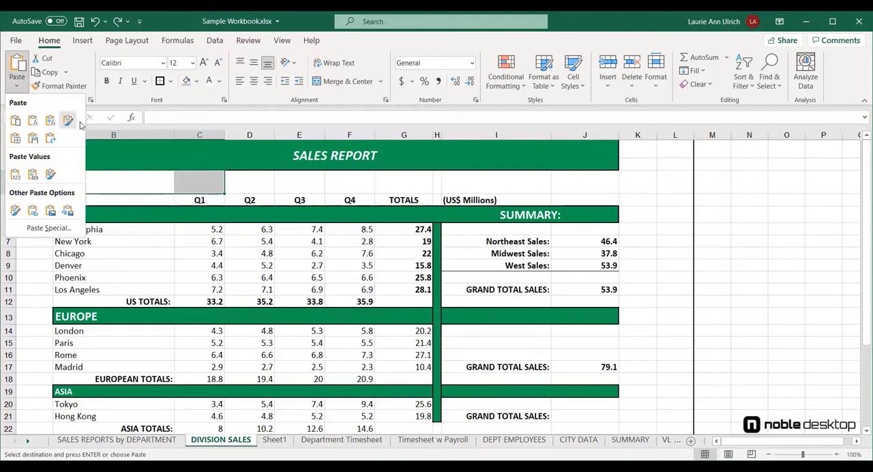
{"action": "right_click", "coordinate": [125, 183]}
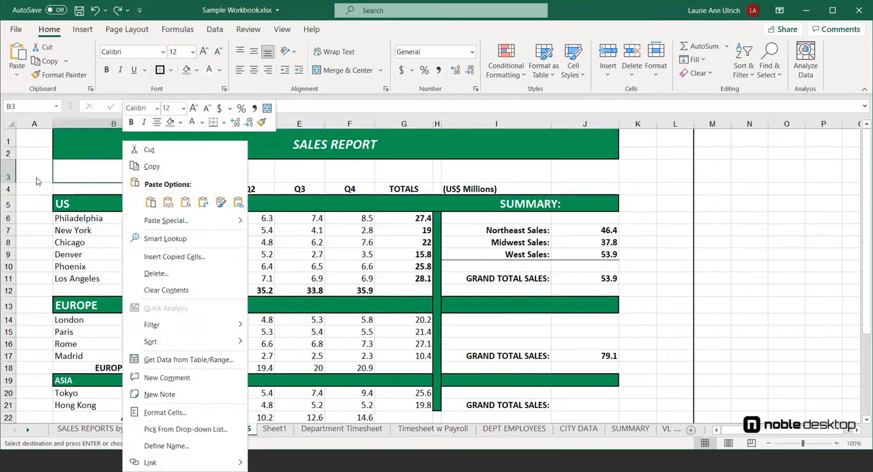
{"action": "left_click", "coordinate": [22, 78]}
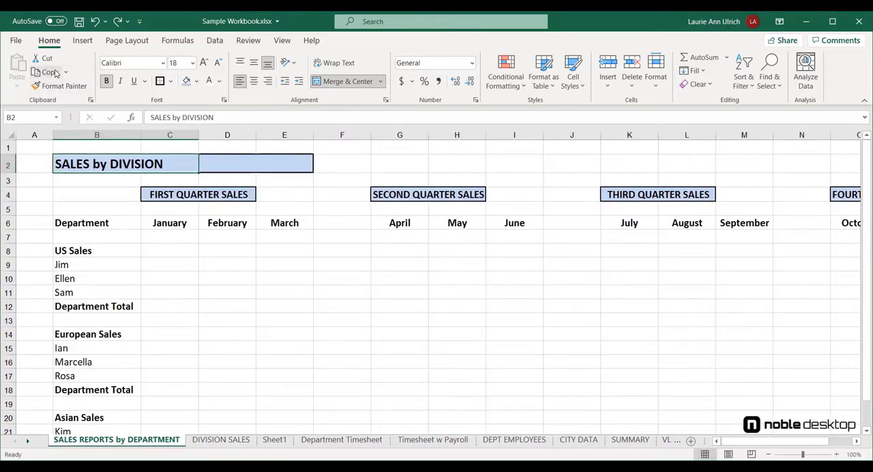
Copy the SALES by DIVISION title from SALES REPORTS by DEPARTMENT and paste only its values into cell B3 of DIVISION SALES
{"action": "left_click", "coordinate": [56, 73]}
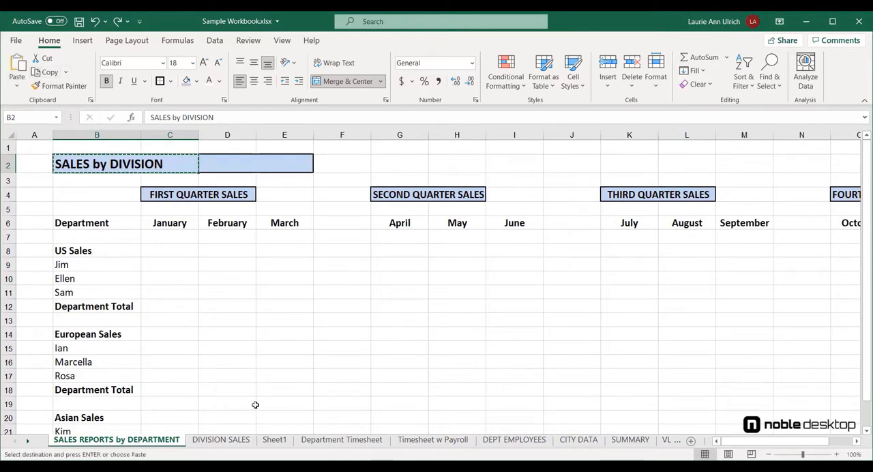
{"action": "left_click", "coordinate": [226, 439]}
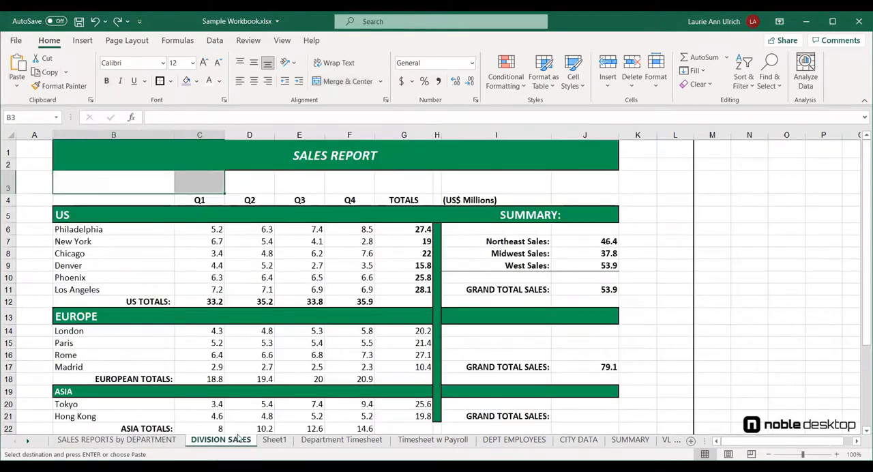
{"action": "left_click", "coordinate": [138, 182]}
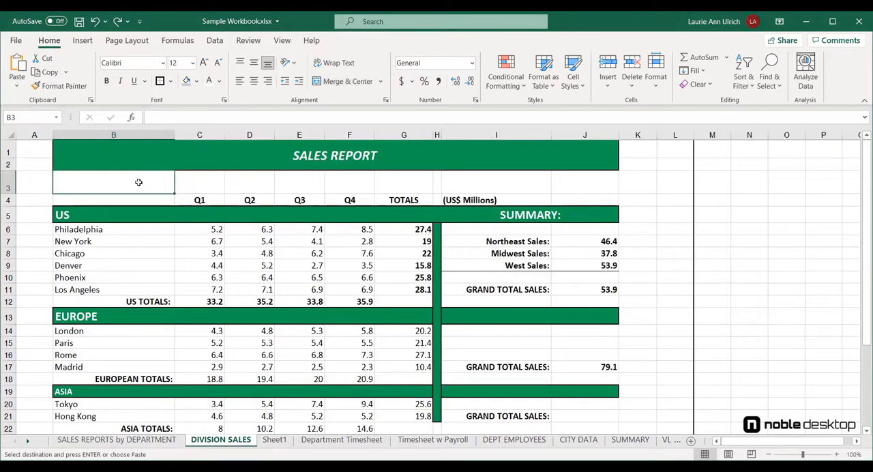
{"action": "left_click", "coordinate": [17, 86]}
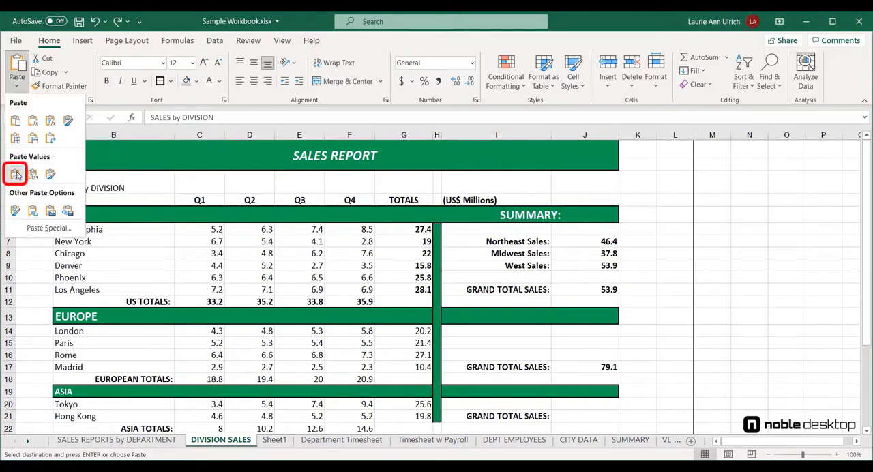
{"action": "left_click", "coordinate": [17, 176]}
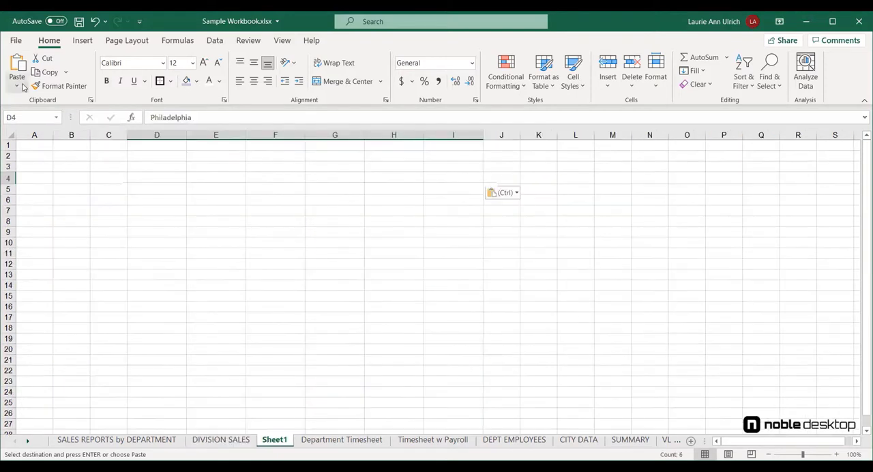
{"action": "left_click", "coordinate": [18, 84]}
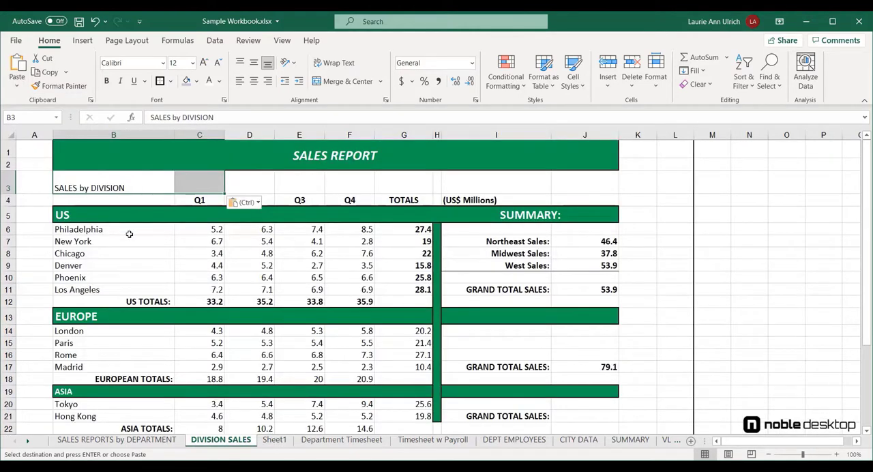
Copy the US city names Philadelphia to Los Angeles (B6:B11) and paste them transposed into Sheet1 starting at cell D4
{"action": "left_click_drag", "start_coordinate": [109, 232], "coordinate": [121, 290]}
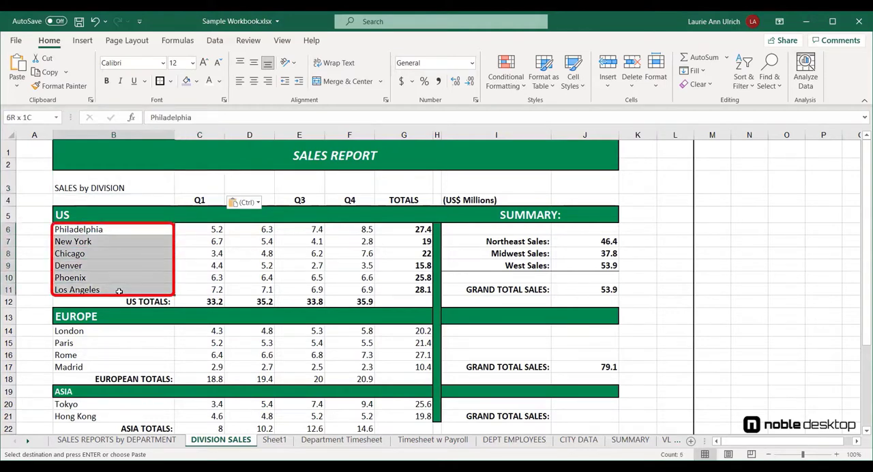
{"action": "left_click", "coordinate": [48, 73]}
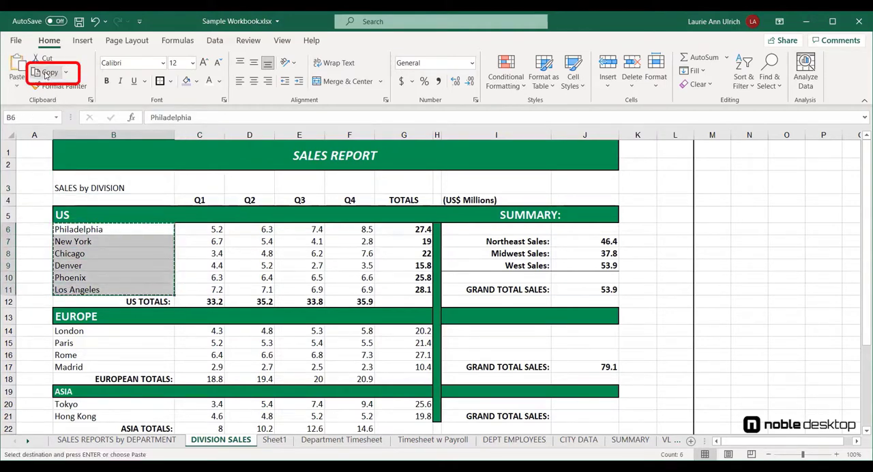
{"action": "left_click", "coordinate": [280, 442]}
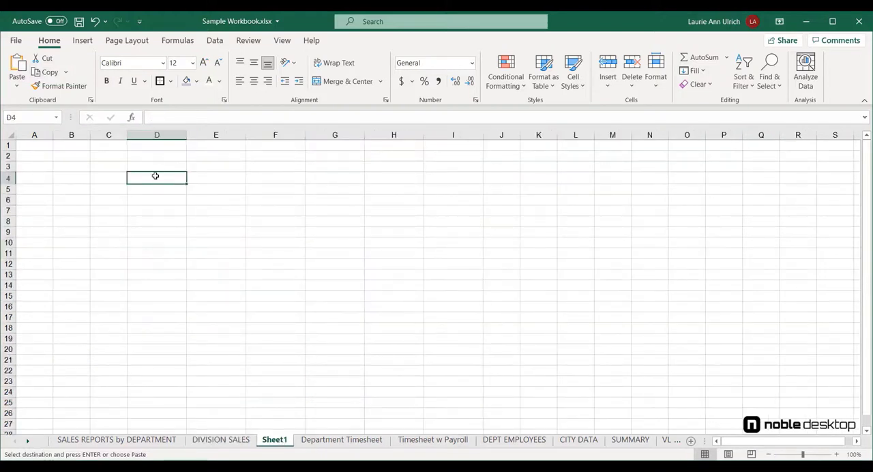
{"action": "left_click", "coordinate": [18, 85]}
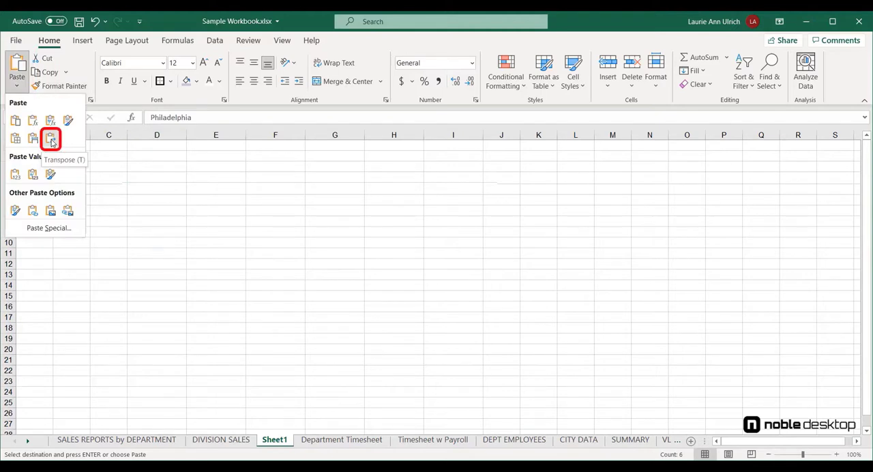
{"action": "left_click", "coordinate": [51, 141]}
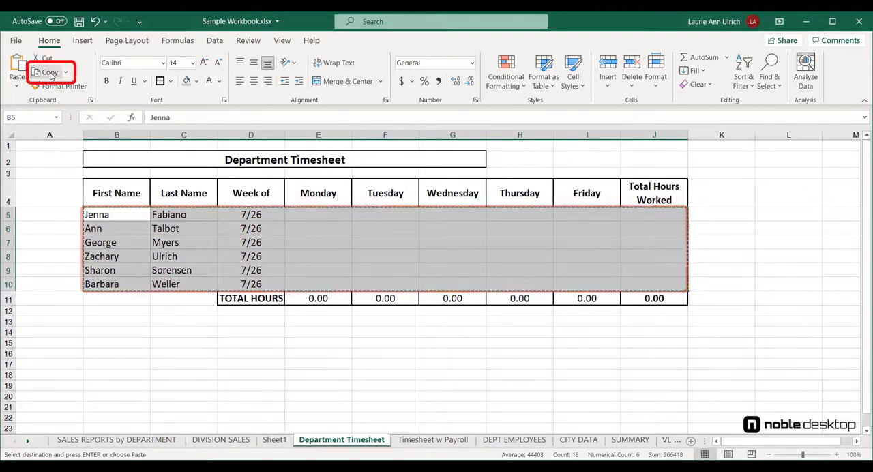
Paste the copied Department Timesheet employee rows as links into B5:J10 of the Timesheet w Payroll sheet
{"action": "left_click", "coordinate": [433, 440]}
{"action": "left_click_drag", "start_coordinate": [117, 216], "coordinate": [647, 288]}
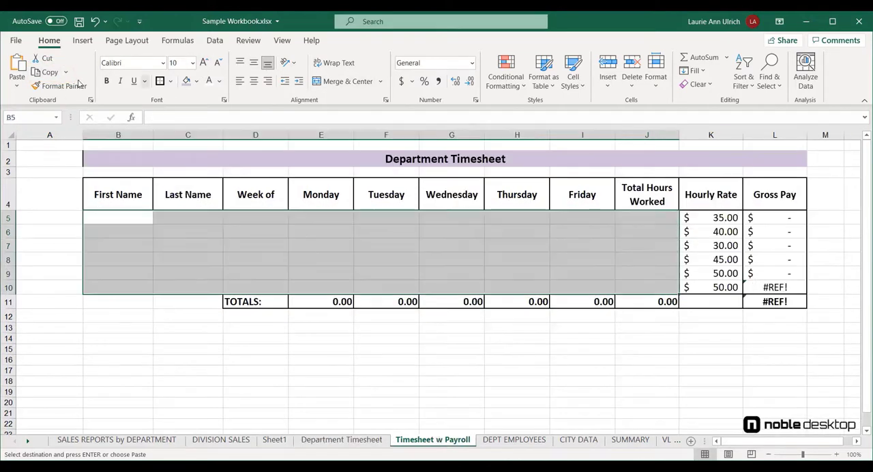
{"action": "left_click", "coordinate": [17, 93]}
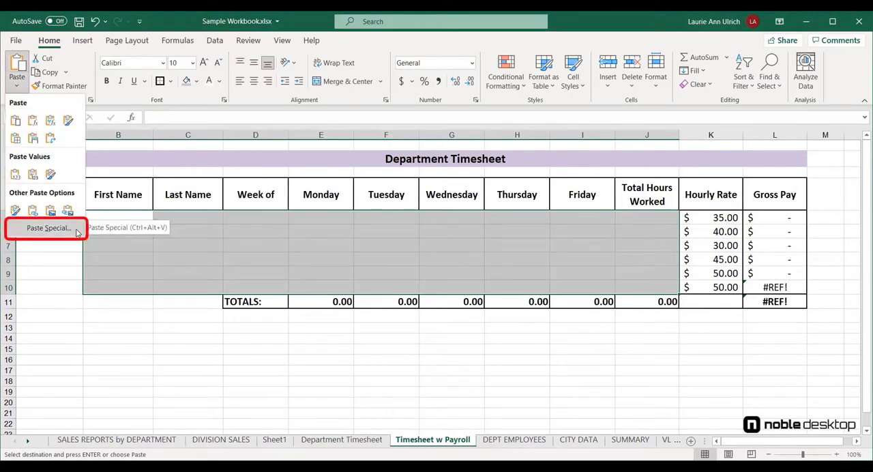
{"action": "left_click", "coordinate": [77, 232]}
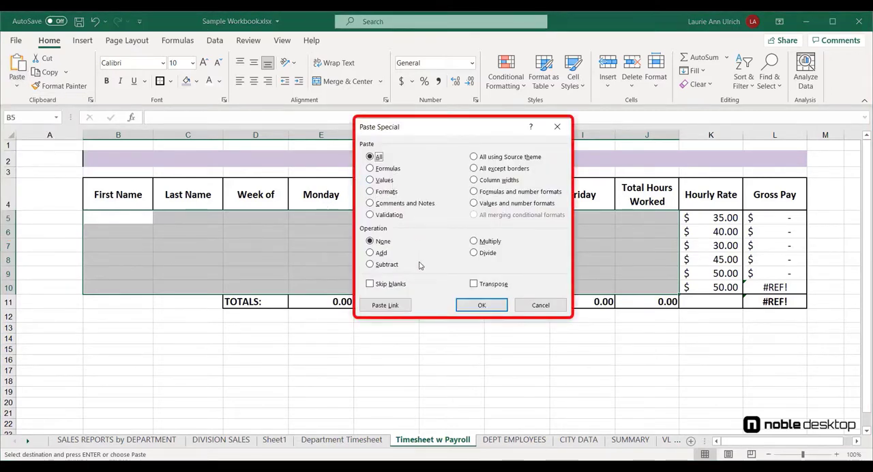
{"action": "left_click", "coordinate": [386, 305]}
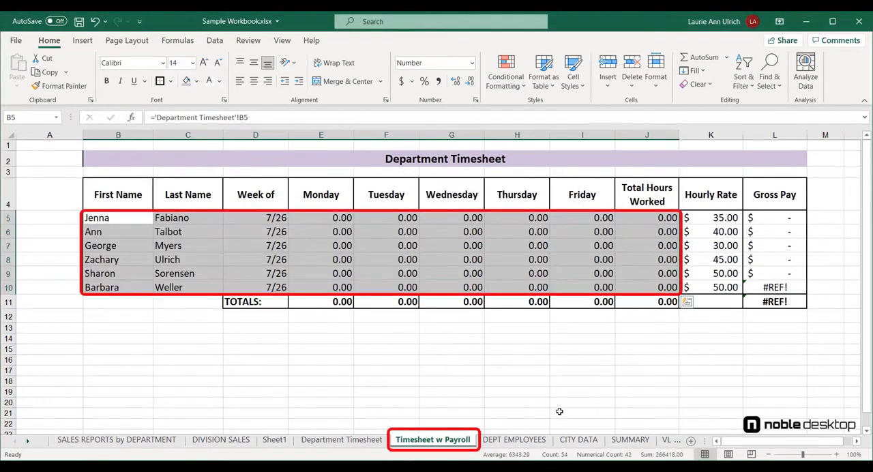
Enter the Monday hours 5, 3, 6.5, 7, 3 and 5 in cells E5 to E10 of the Department Timesheet sheet
{"action": "left_click", "coordinate": [341, 439]}
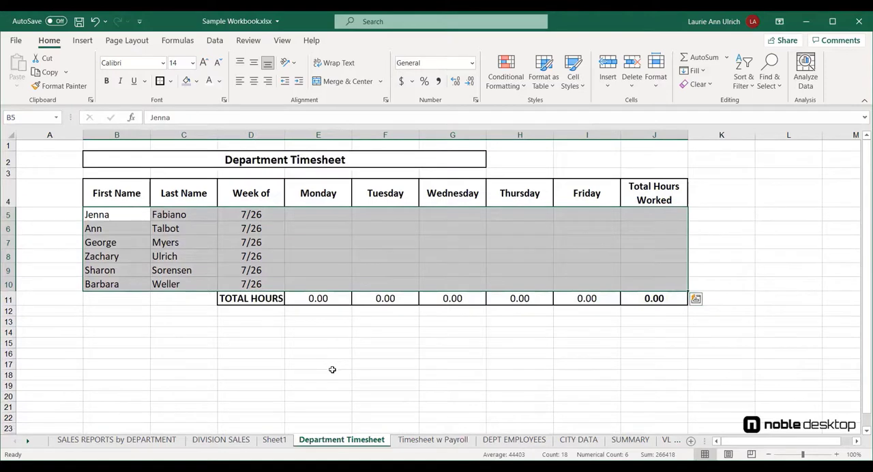
{"action": "left_click", "coordinate": [328, 215]}
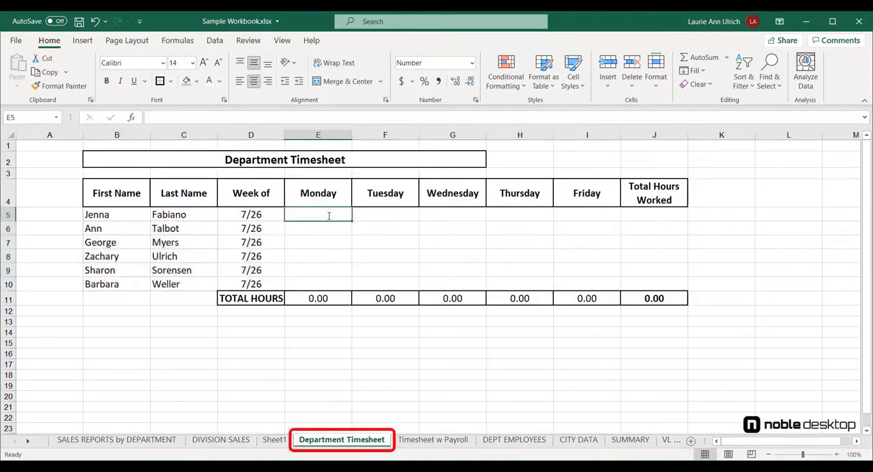
{"action": "type", "text": "5"}
{"action": "left_click", "coordinate": [328, 227]}
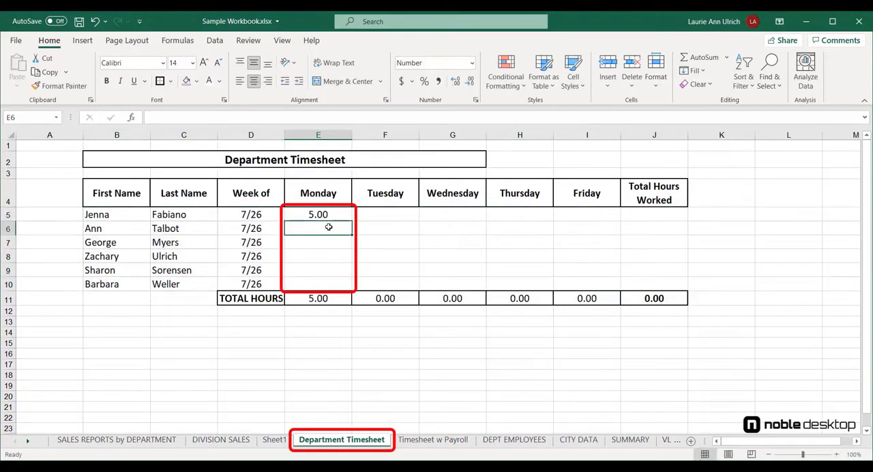
{"action": "type", "text": "3"}
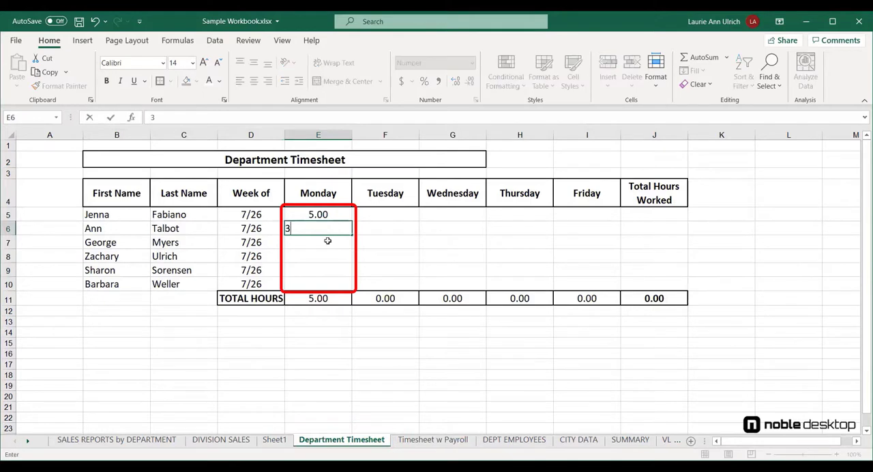
{"action": "left_click", "coordinate": [327, 241]}
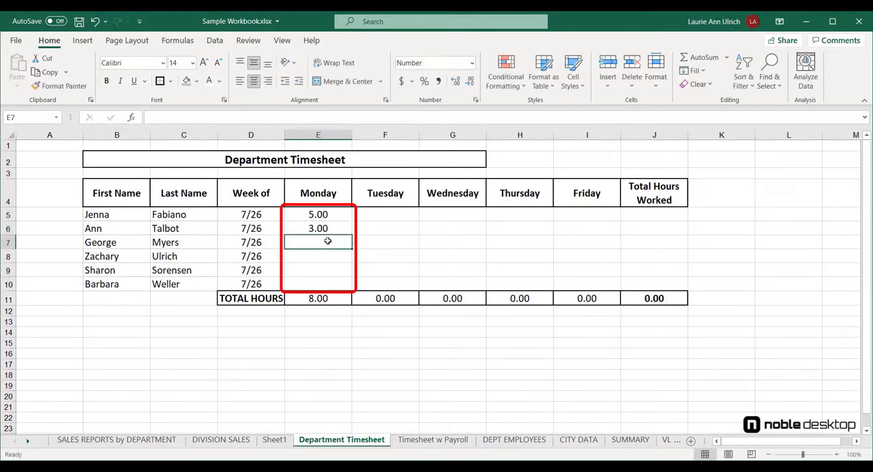
{"action": "type", "text": "6.5"}
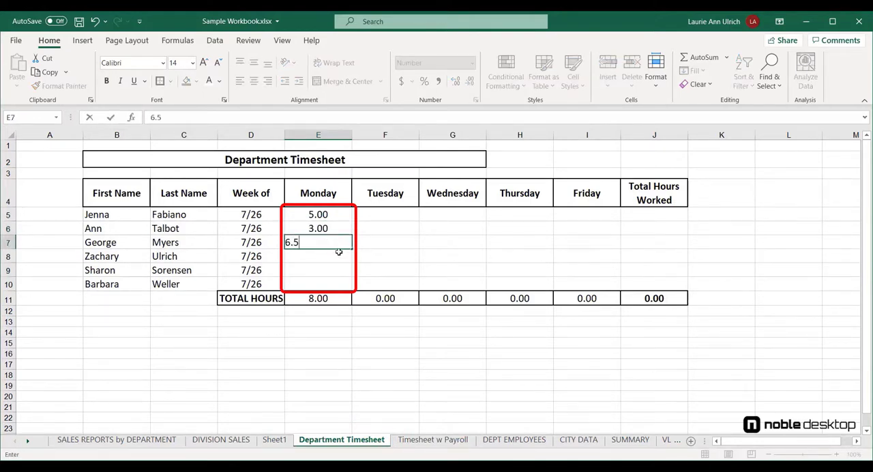
{"action": "left_click", "coordinate": [339, 254]}
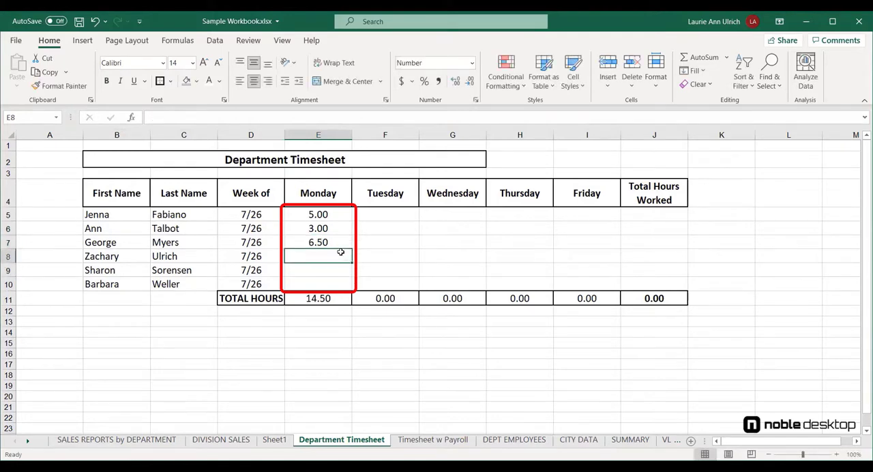
{"action": "type", "text": "7"}
{"action": "left_click", "coordinate": [337, 268]}
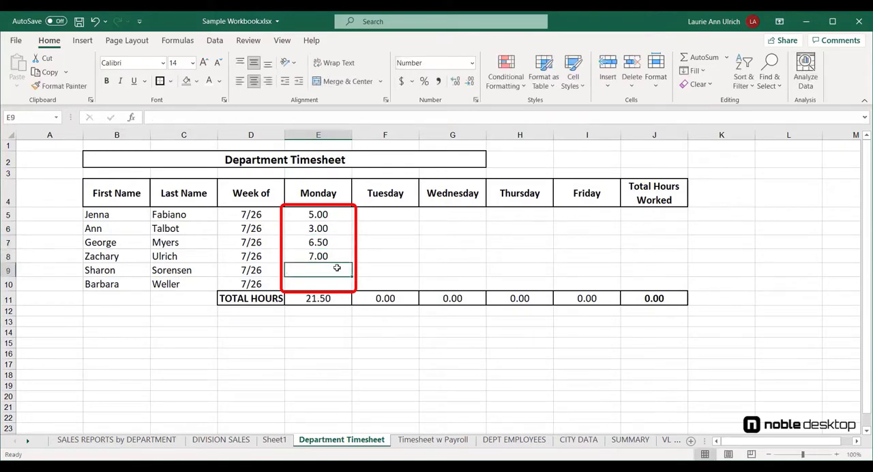
{"action": "type", "text": "3"}
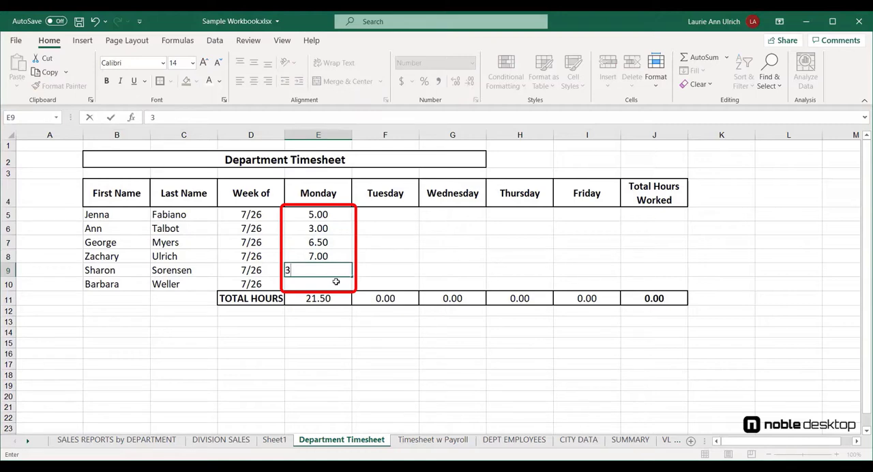
{"action": "left_click", "coordinate": [336, 281]}
{"action": "type", "text": "5"}
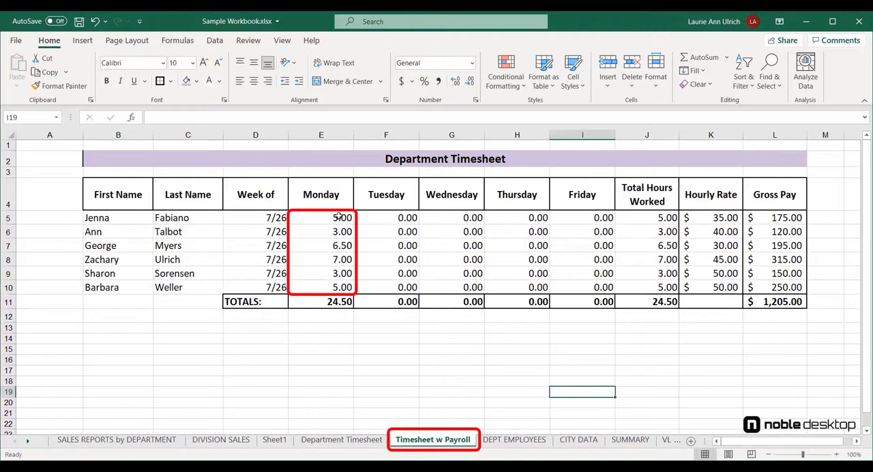
Select the linked Monday hours in E5:E10 of the Timesheet w Payroll sheet to review them
{"action": "left_click_drag", "start_coordinate": [338, 218], "coordinate": [328, 287]}
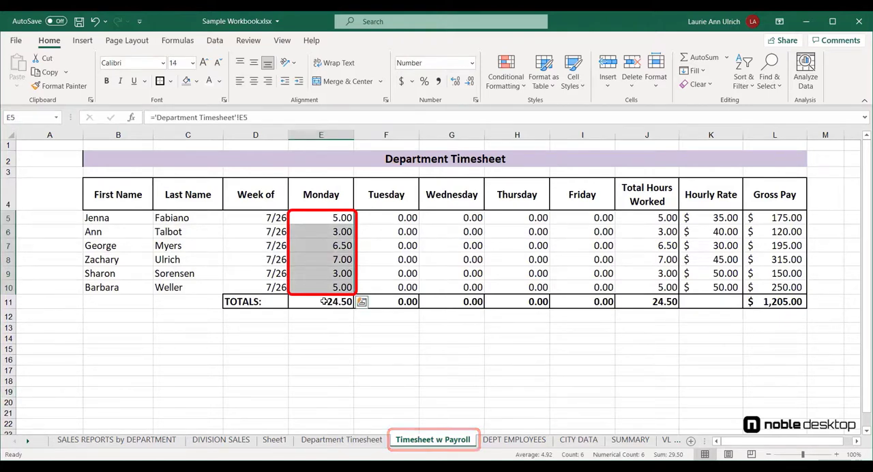